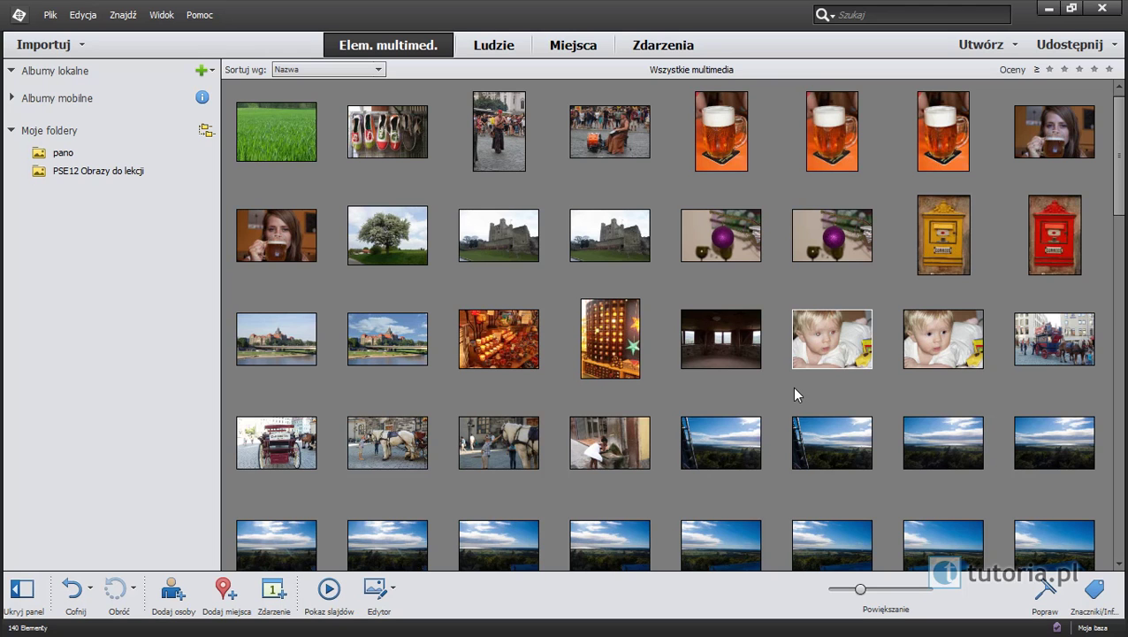
Open the camera or card reader photo downloader (Pobieranie zdjęć) and view the source device list.
click(67, 49)
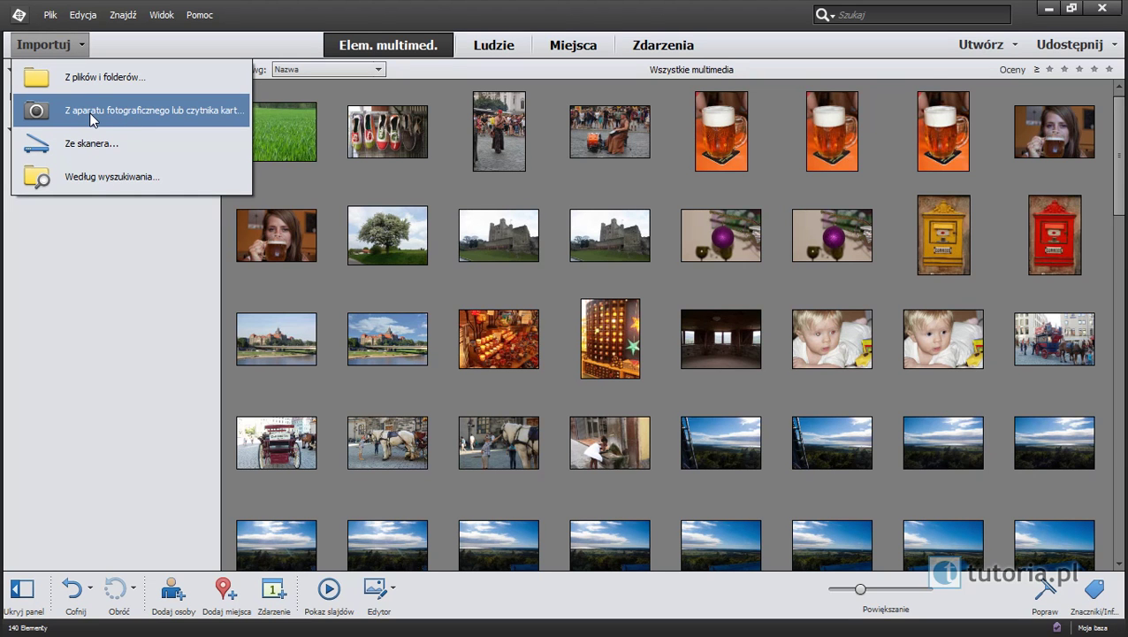
click(168, 111)
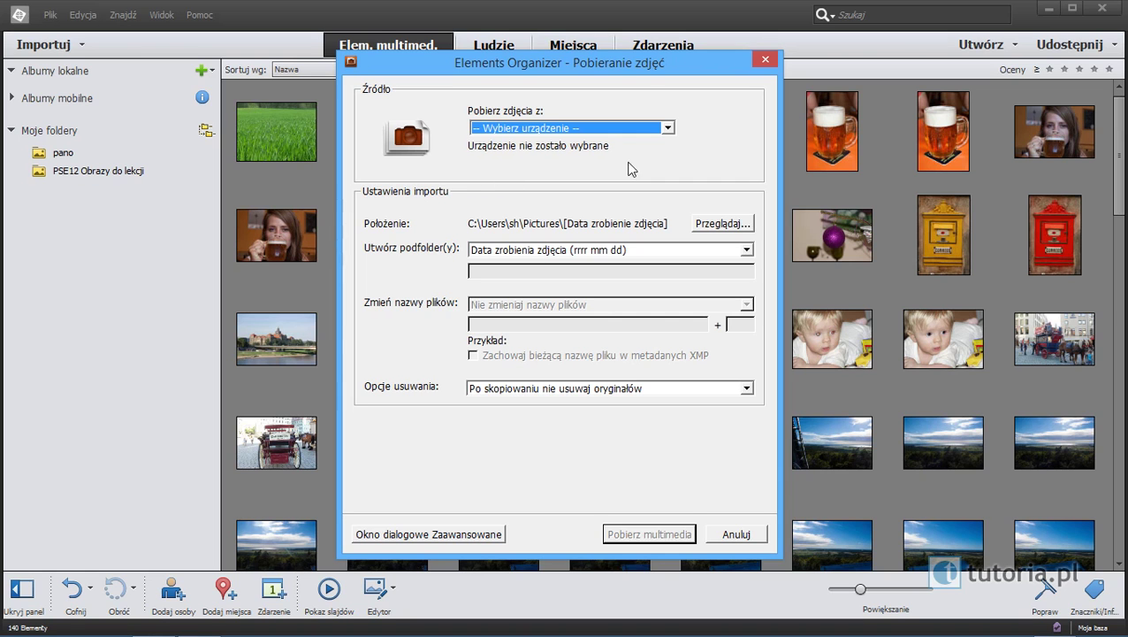
click(668, 129)
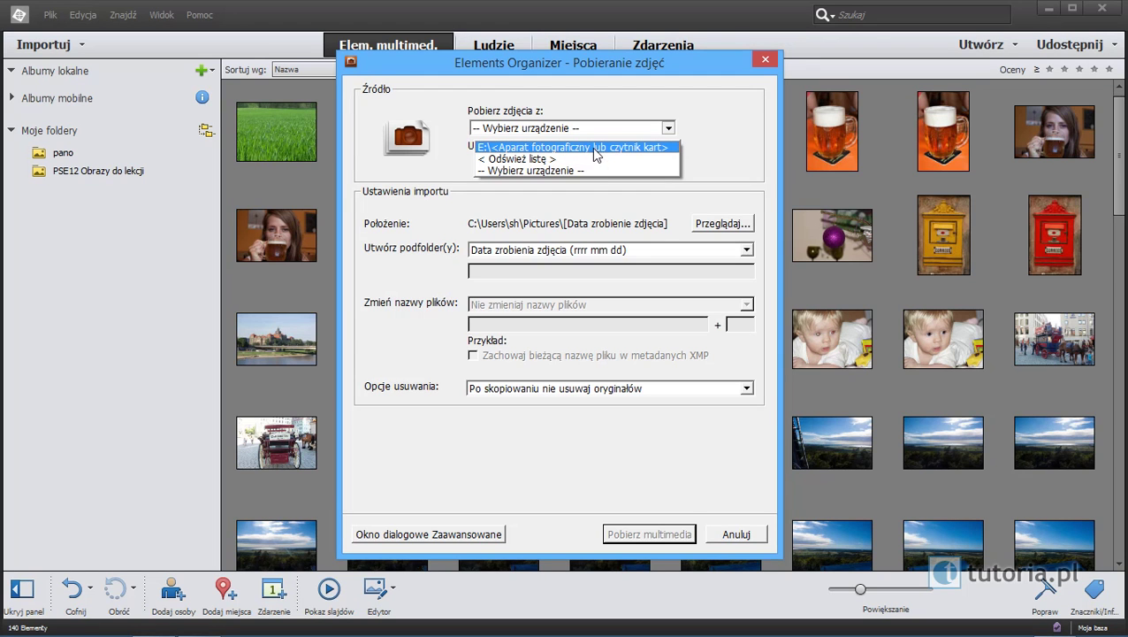
Choose drive E:, the camera or card reader, as the photo source.
click(536, 160)
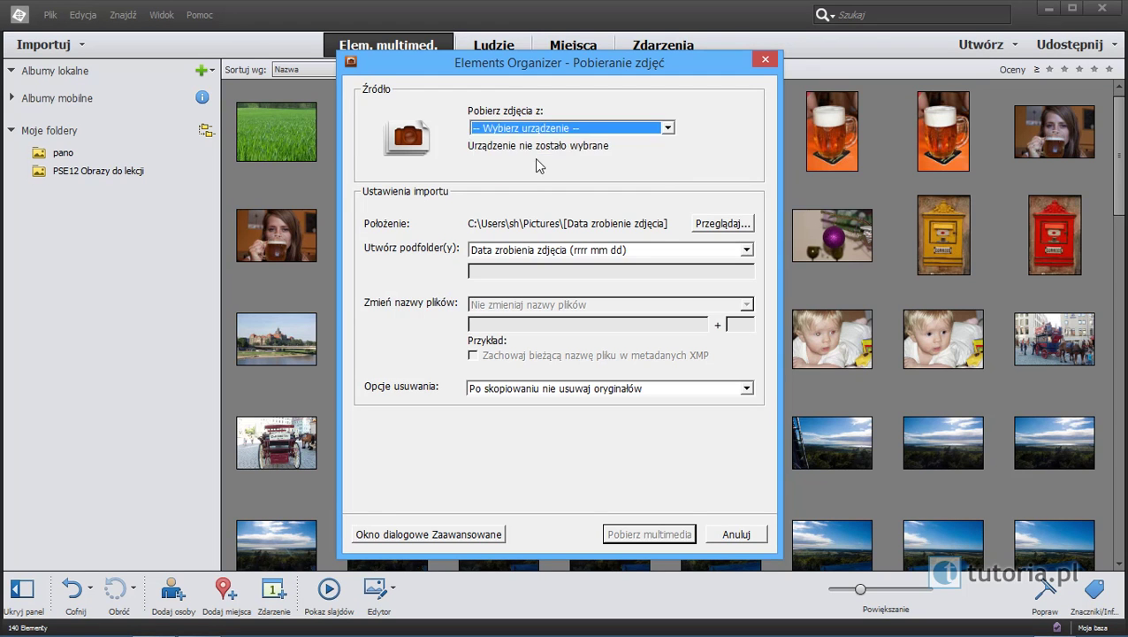
click(624, 131)
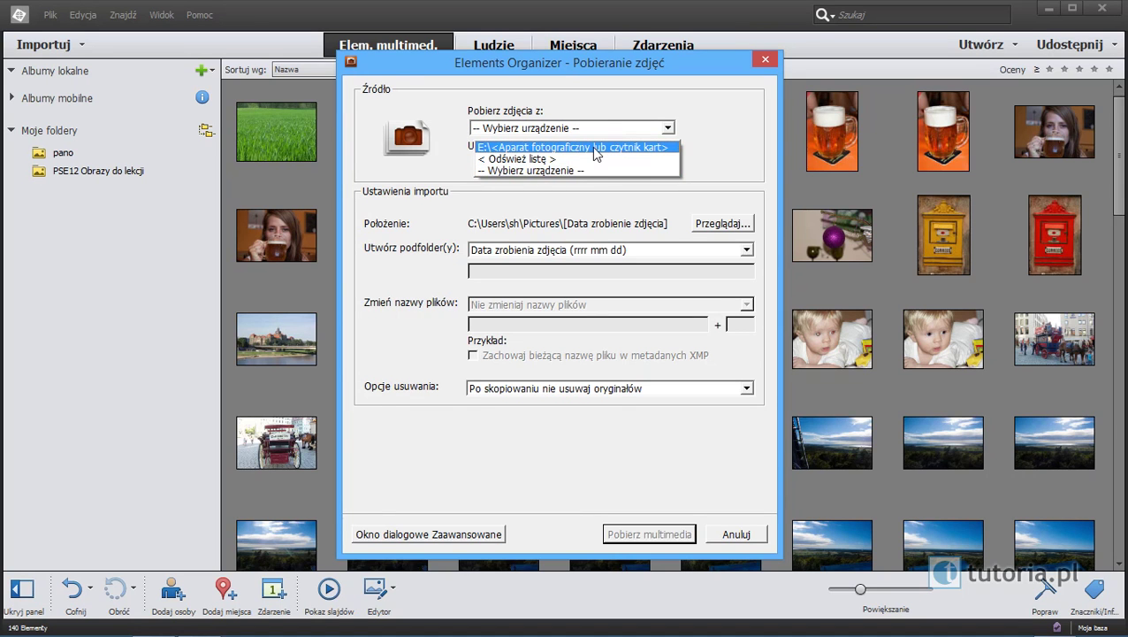
click(580, 148)
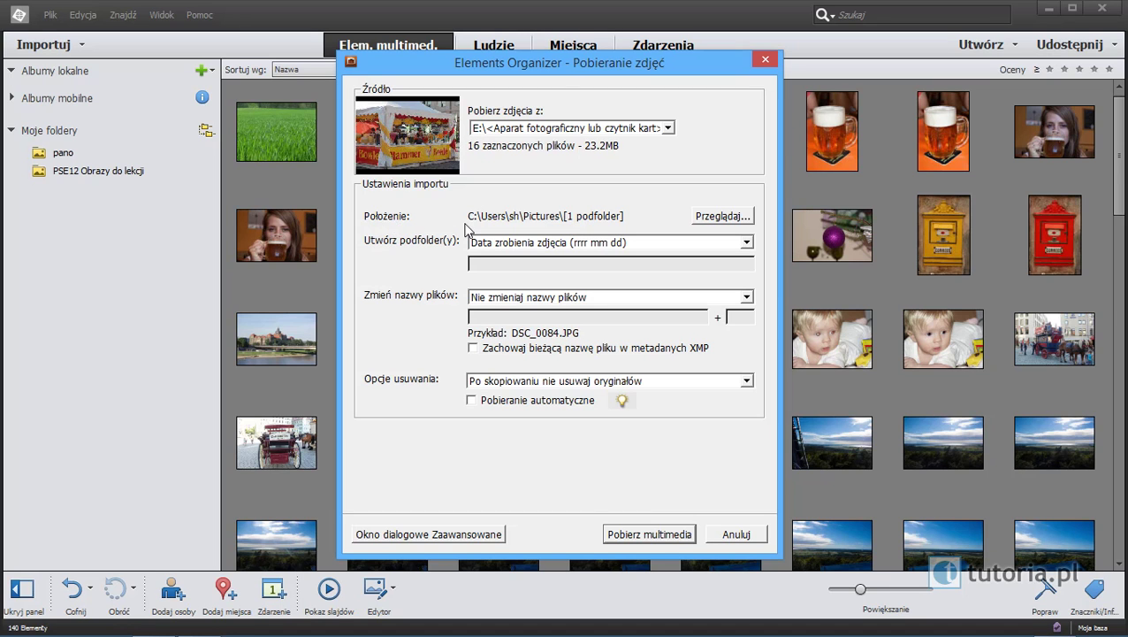
Set the Desktop as the download destination folder.
click(717, 217)
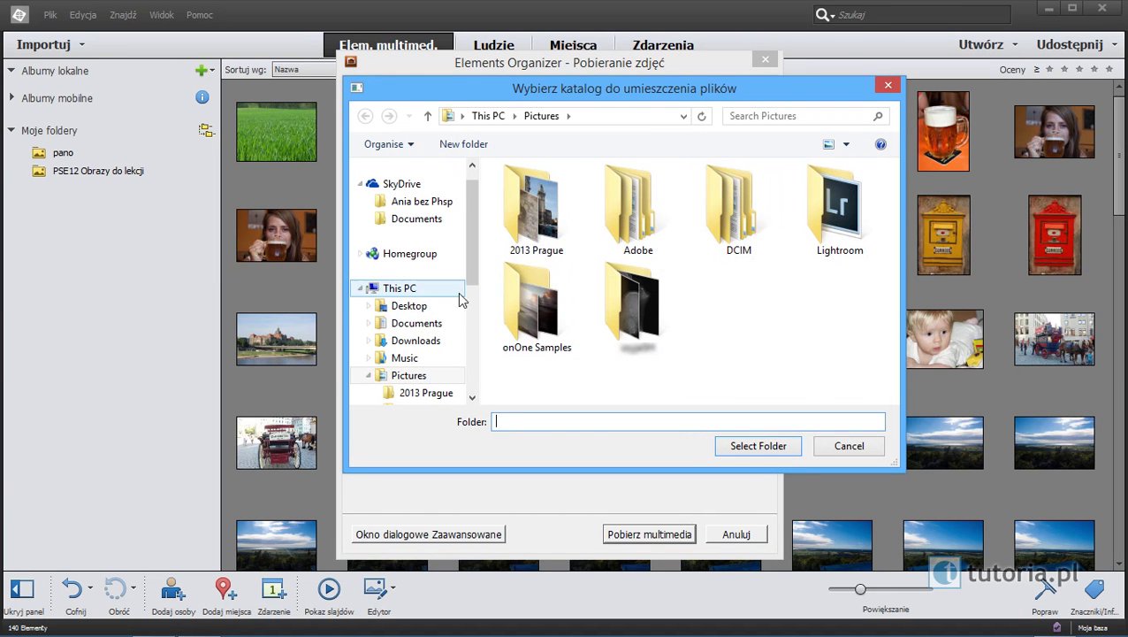
click(409, 306)
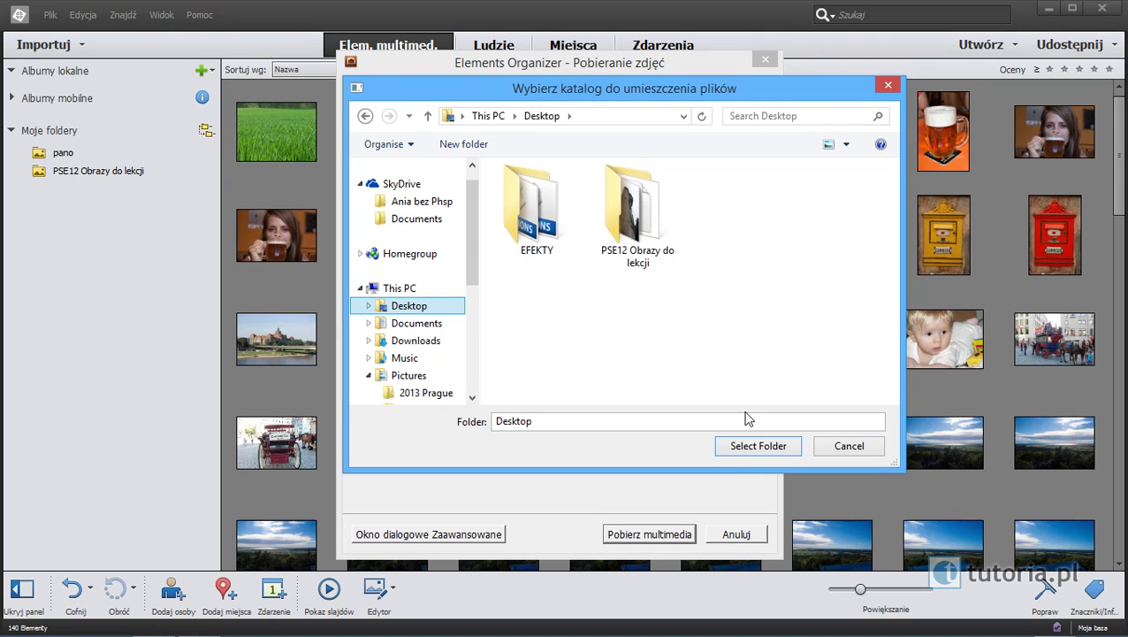
click(746, 447)
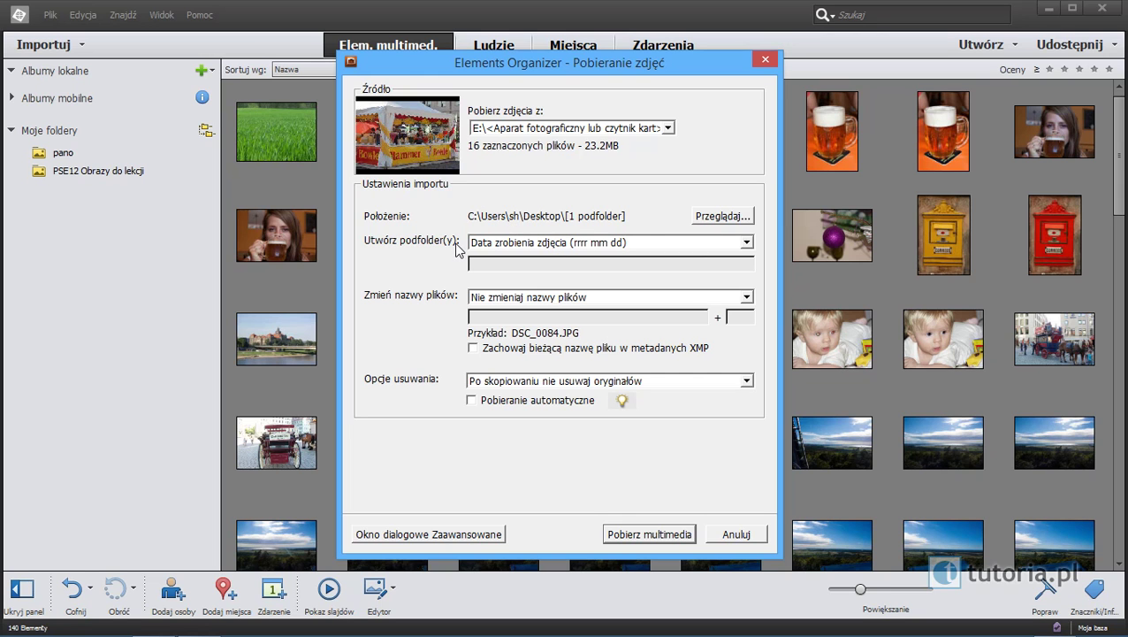
Set subfolder creation to Nazwa własna with the name '2013 Drezno'.
click(546, 244)
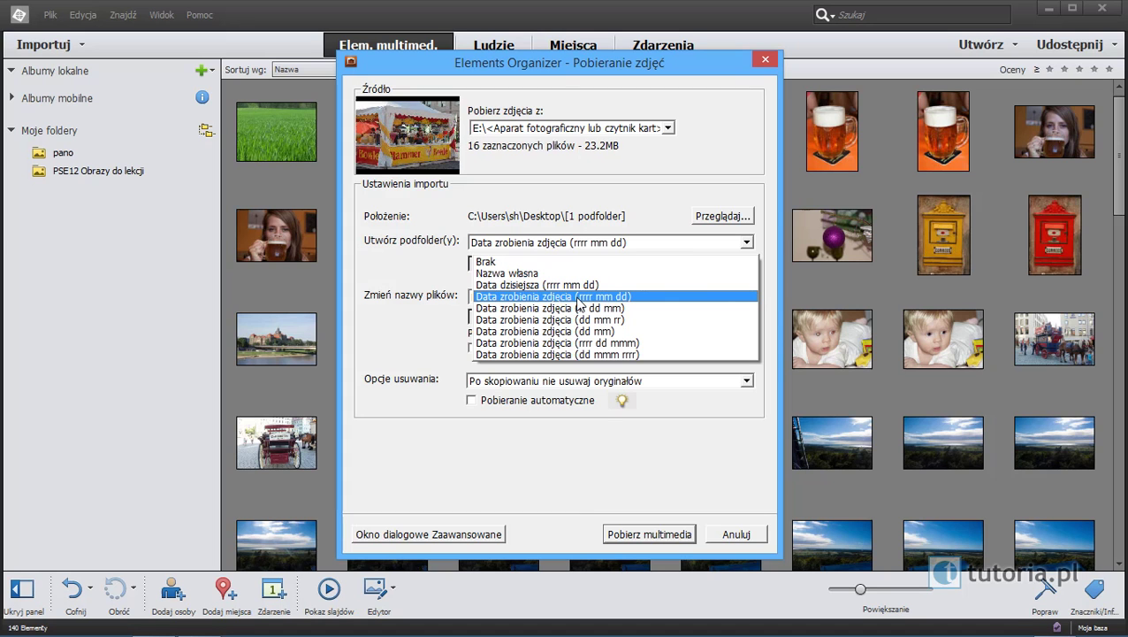
click(535, 273)
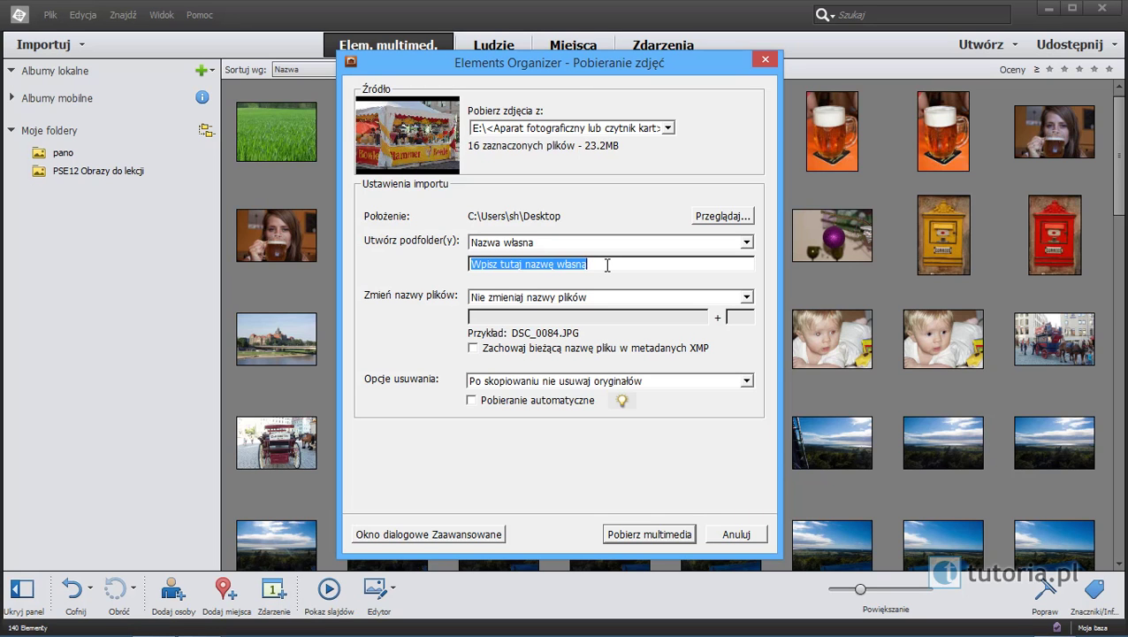
text(2013 Drezno)
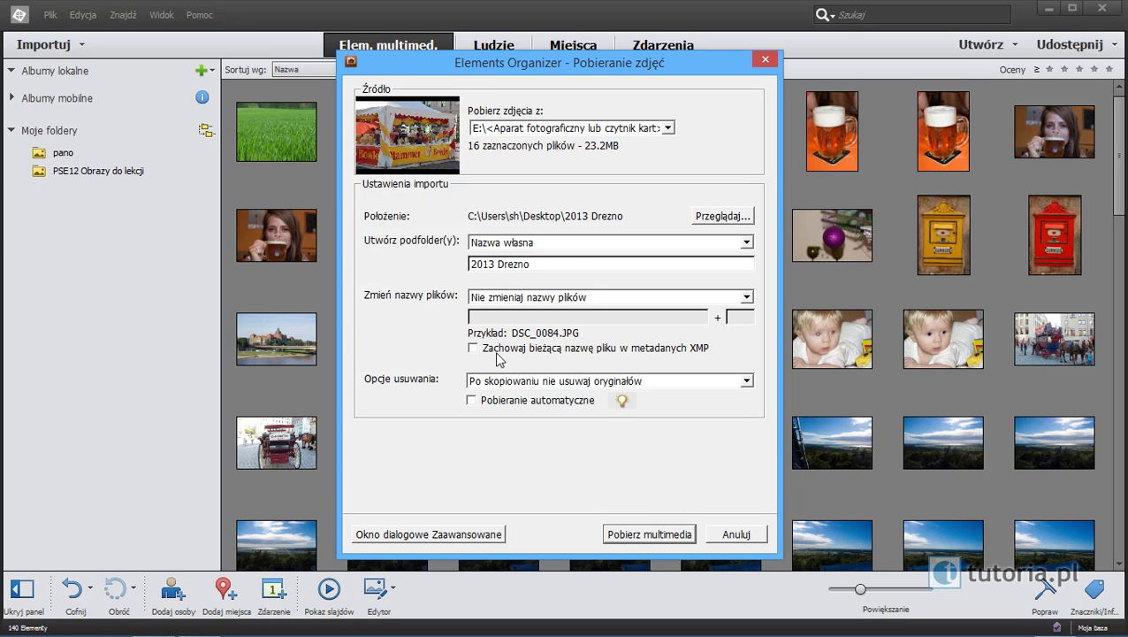
Download the 16 photos into the catalog with Pobierz multimedia.
click(664, 534)
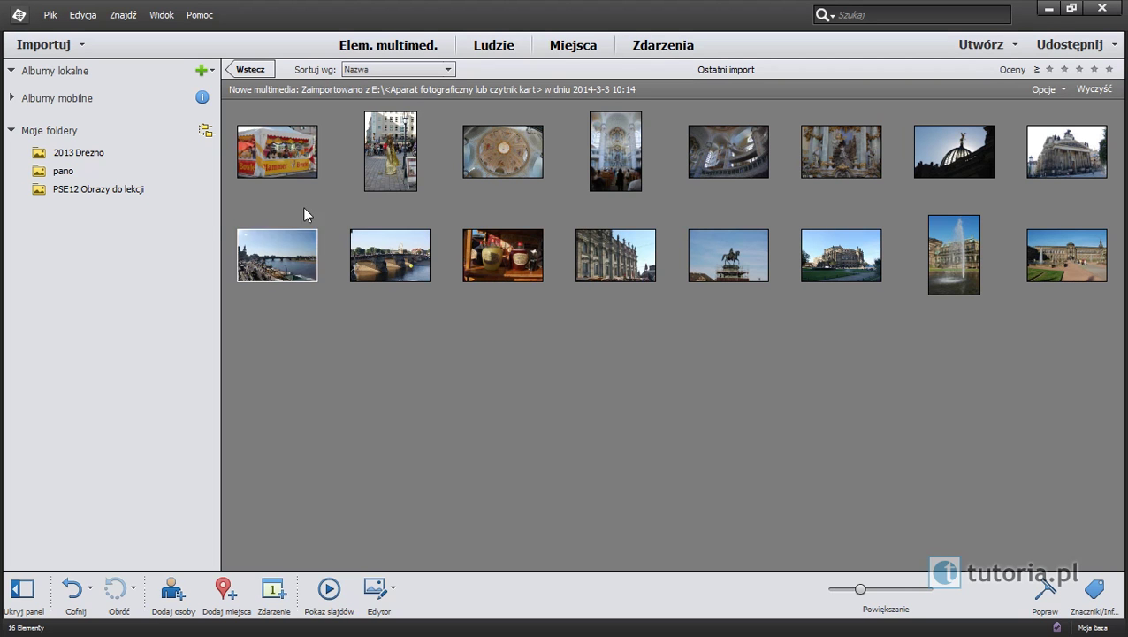
Show details and file names under thumbnails, then go back to all media.
click(163, 15)
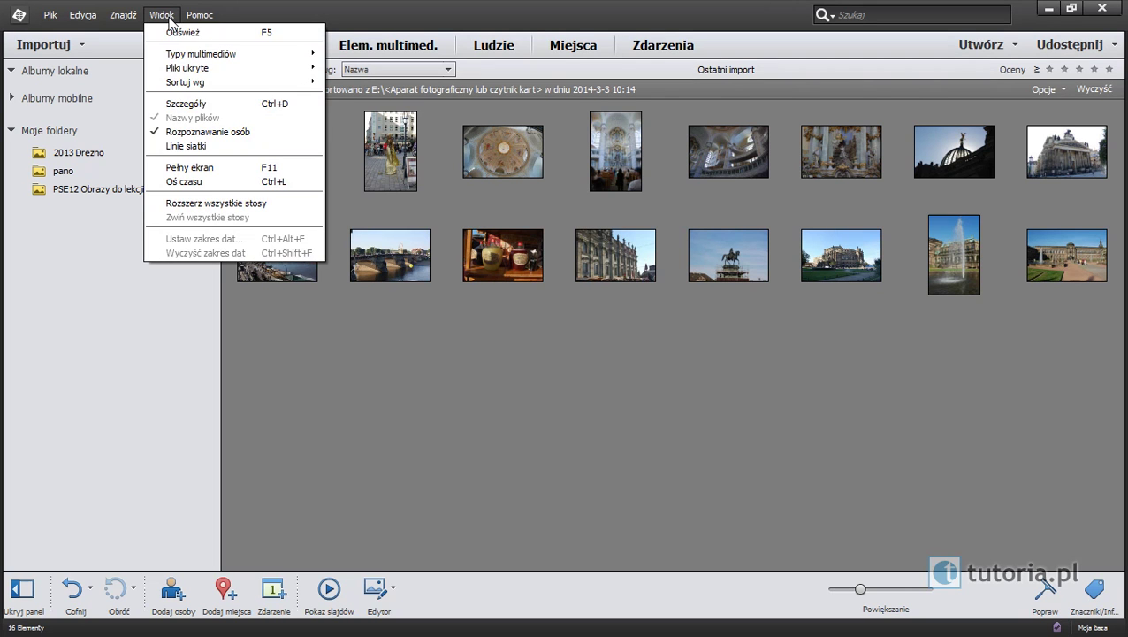
click(161, 104)
click(165, 15)
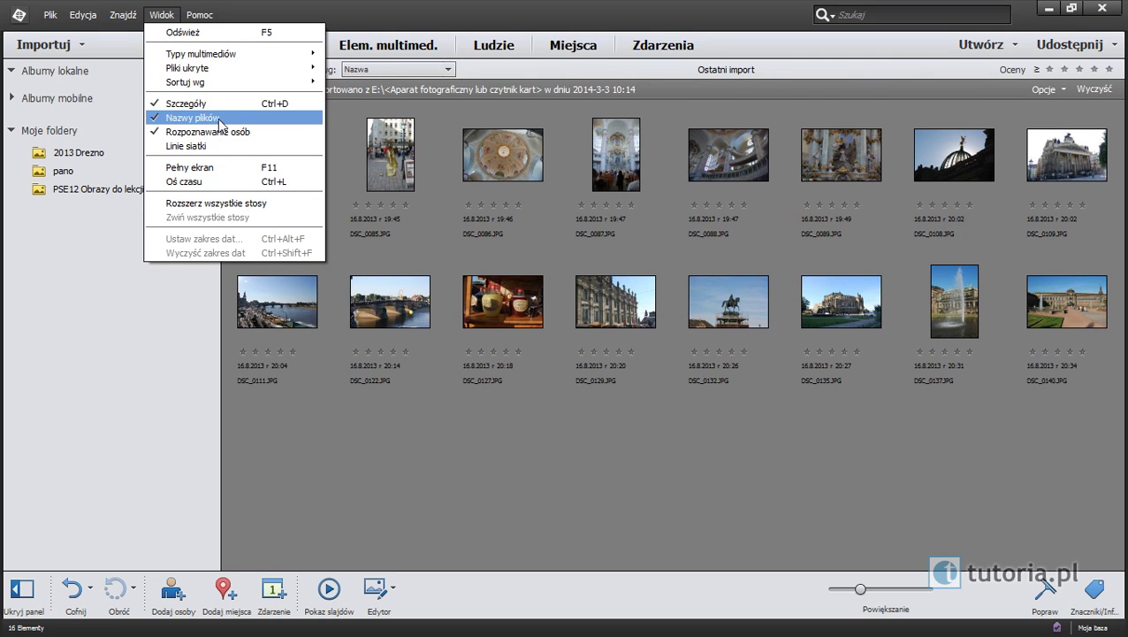
click(160, 134)
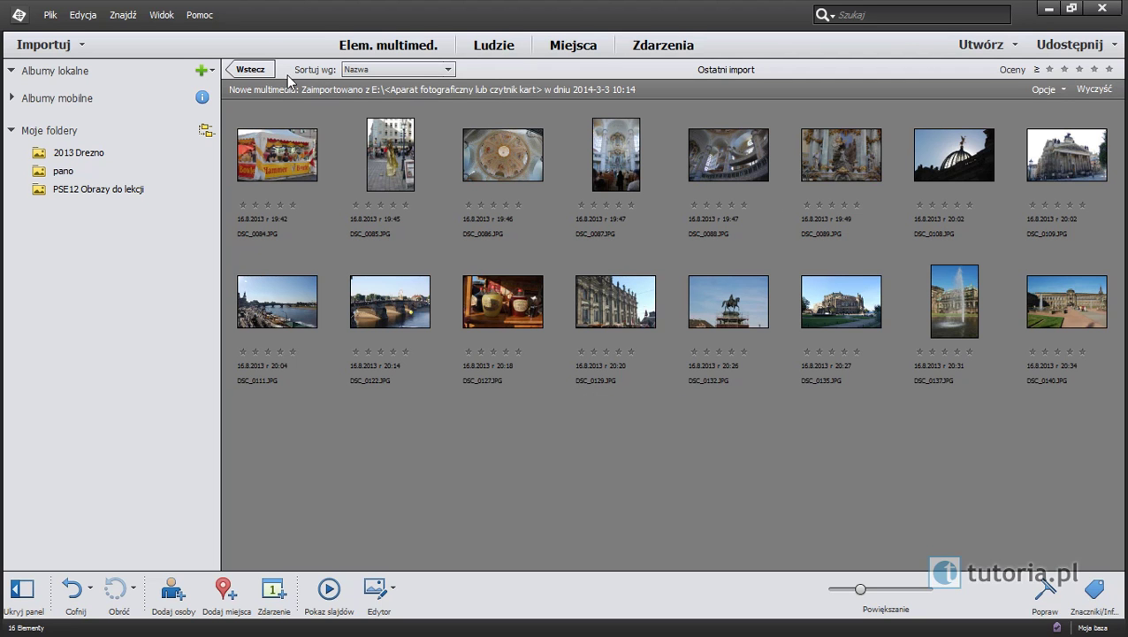
click(258, 70)
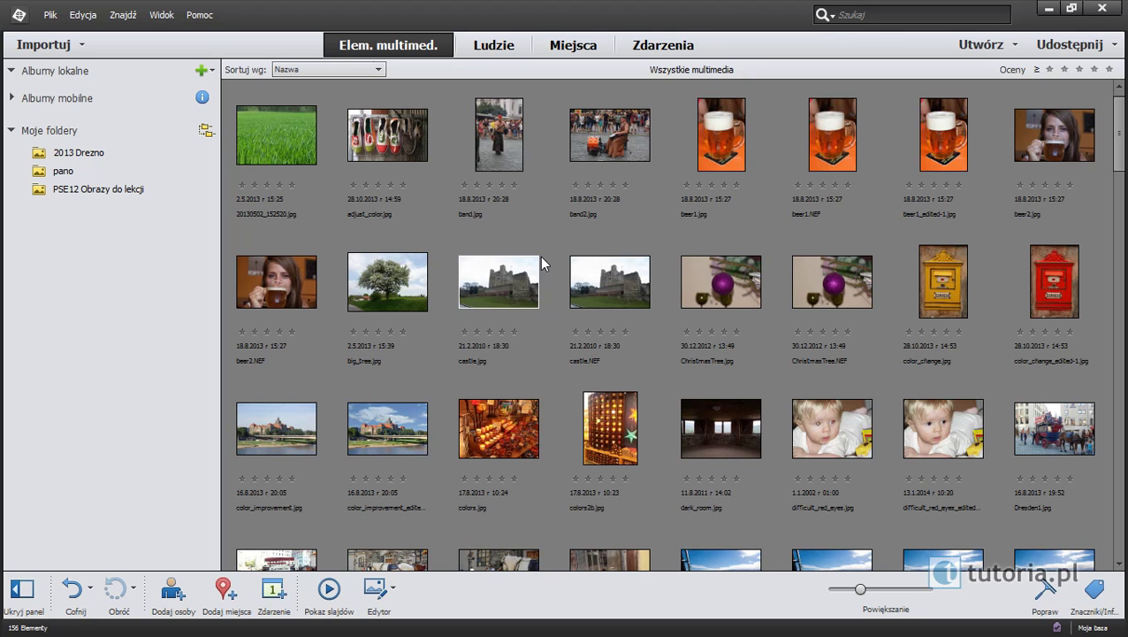
Display the 16 photos of the 2013 Drezno folder, then minimize the Organizer.
click(84, 155)
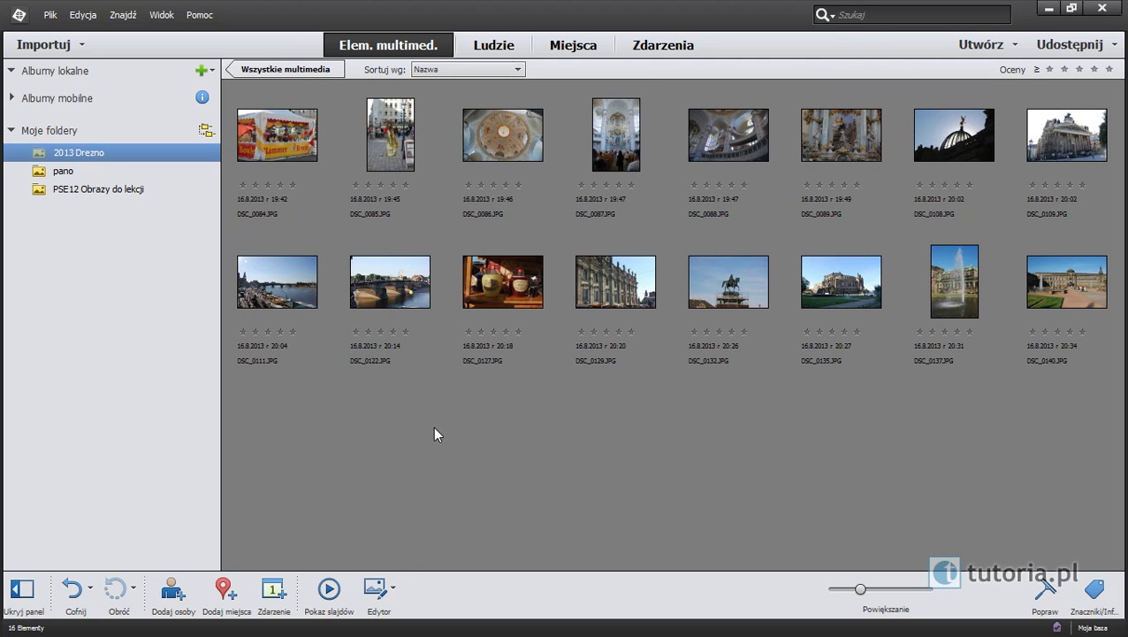
click(1049, 8)
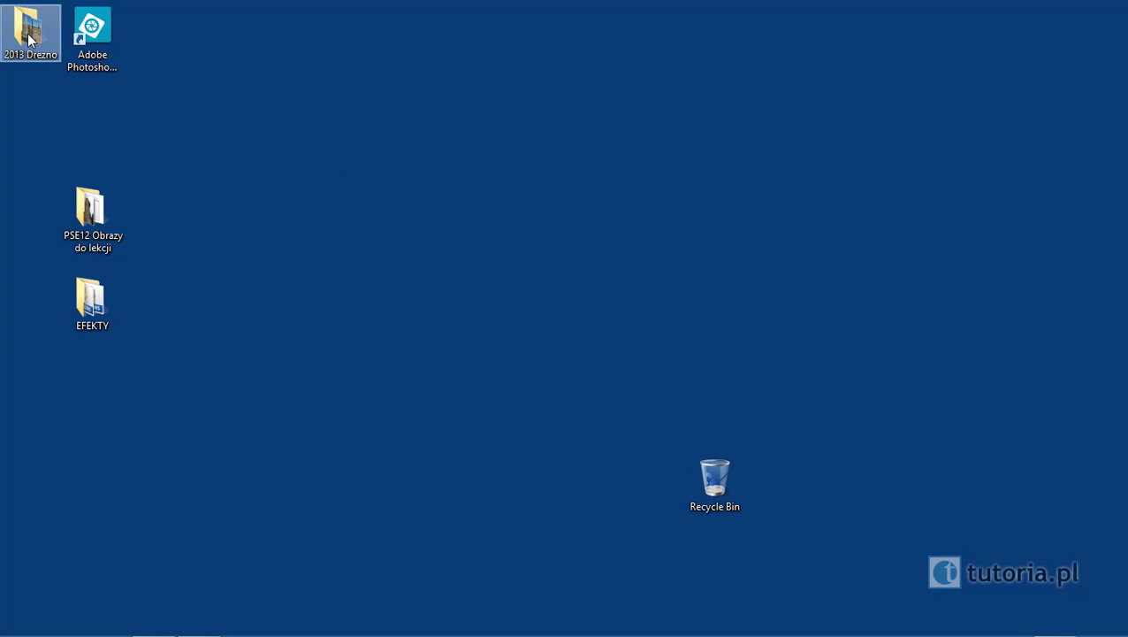
mouse_move(30, 32)
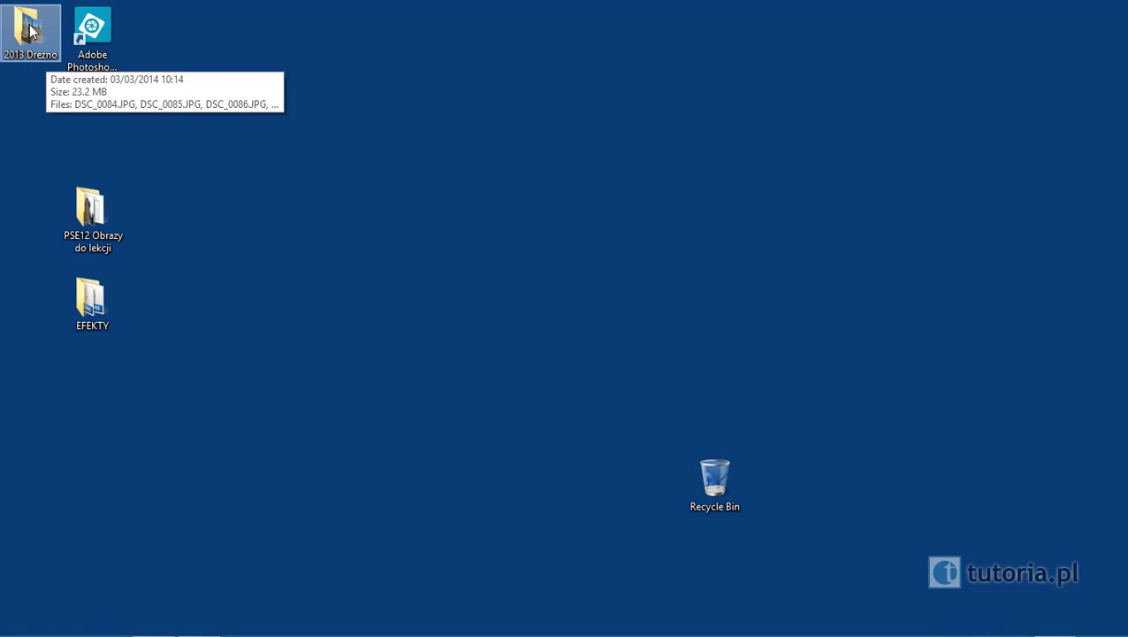
Drag the 2013 Drezno folder icon on the Desktop to check it.
drag(36, 35, 187, 212)
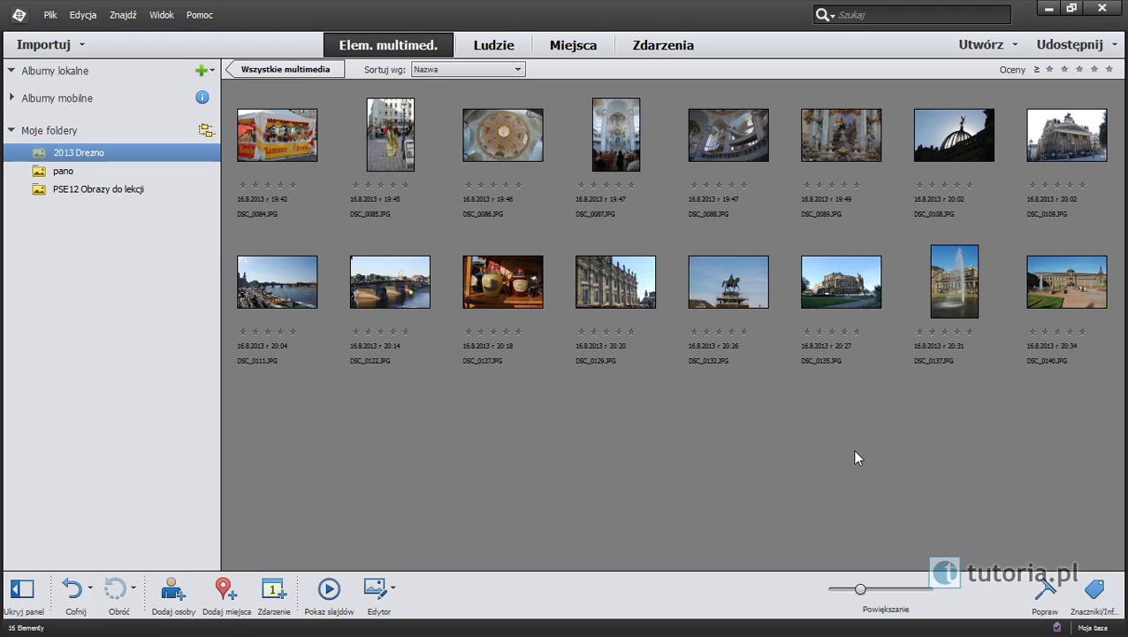
Delete the 2013 Drezno folder with Usuń folder, also removing its files from disk.
right_click(180, 149)
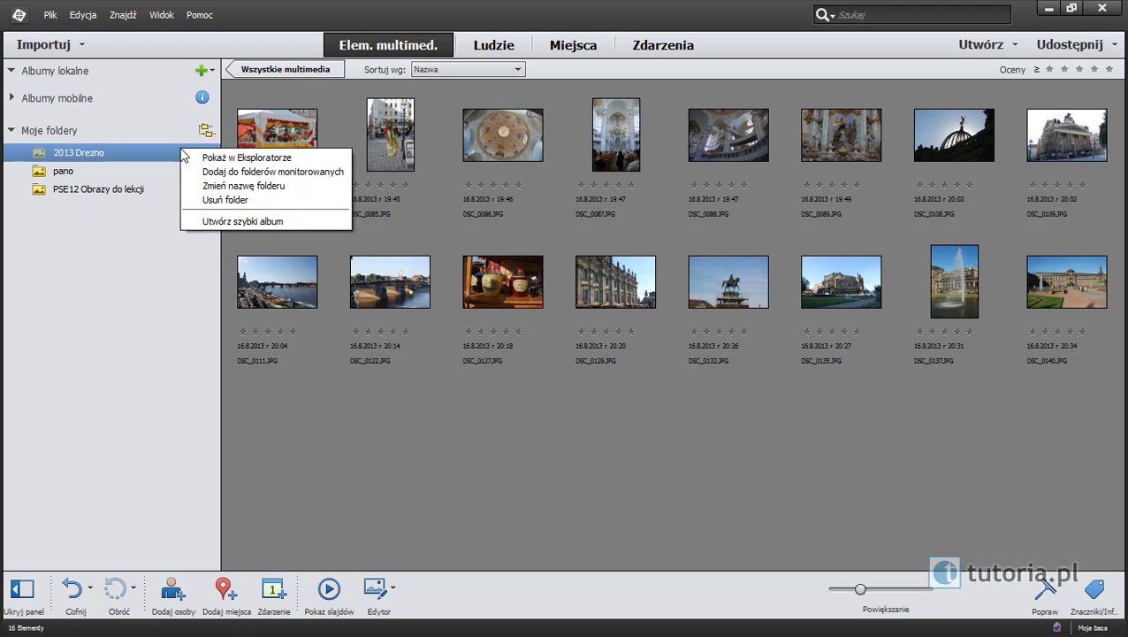
click(228, 198)
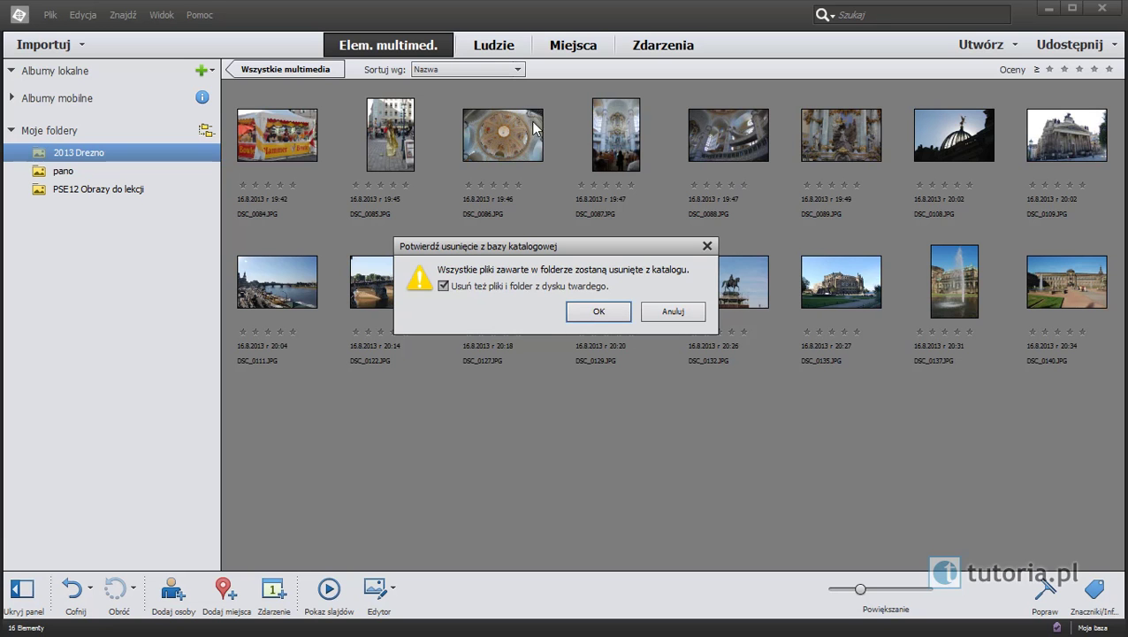
click(600, 312)
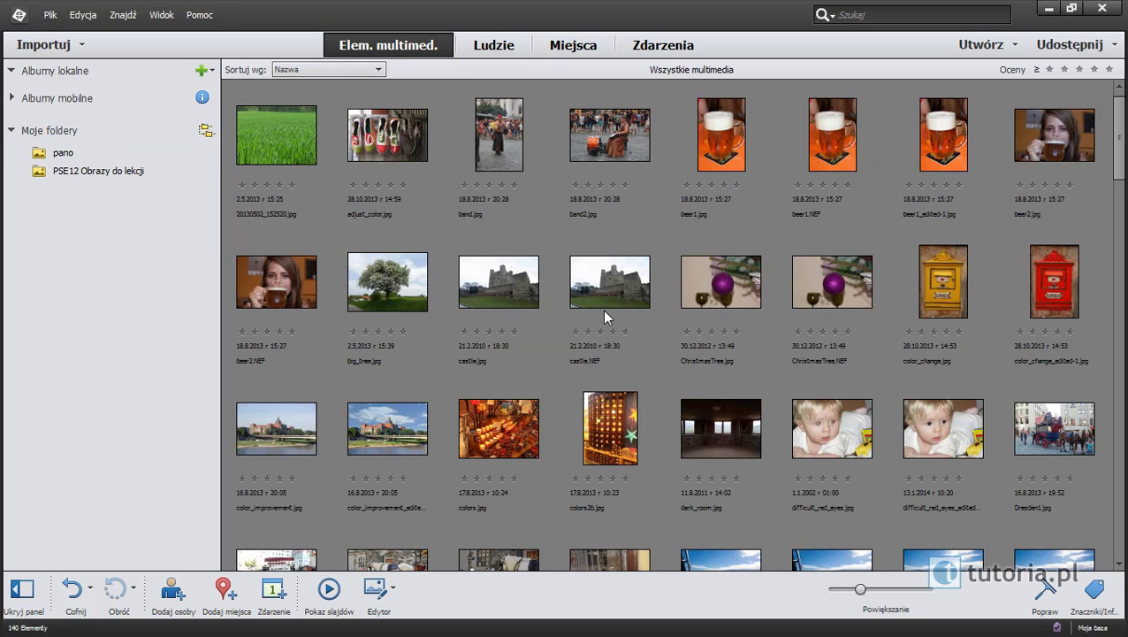